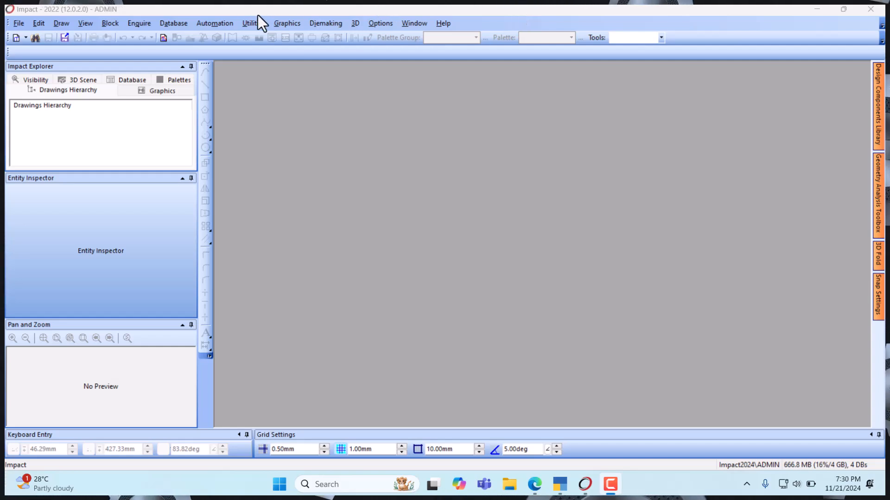
Start a new drawing based on a standard.
click(18, 23)
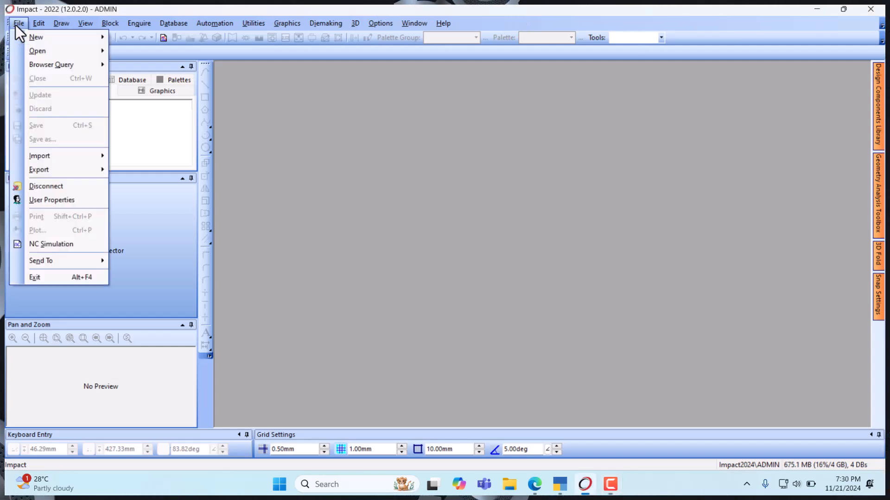
mouse_move(106, 52)
mouse_move(74, 39)
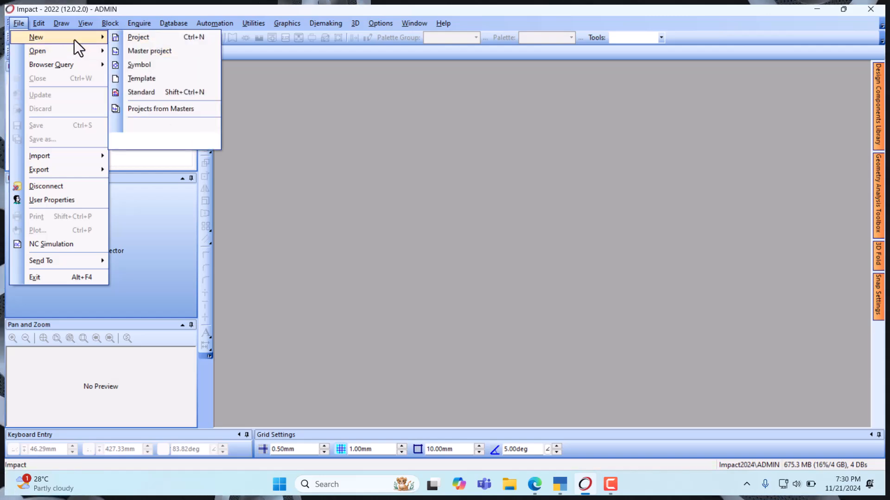
click(153, 92)
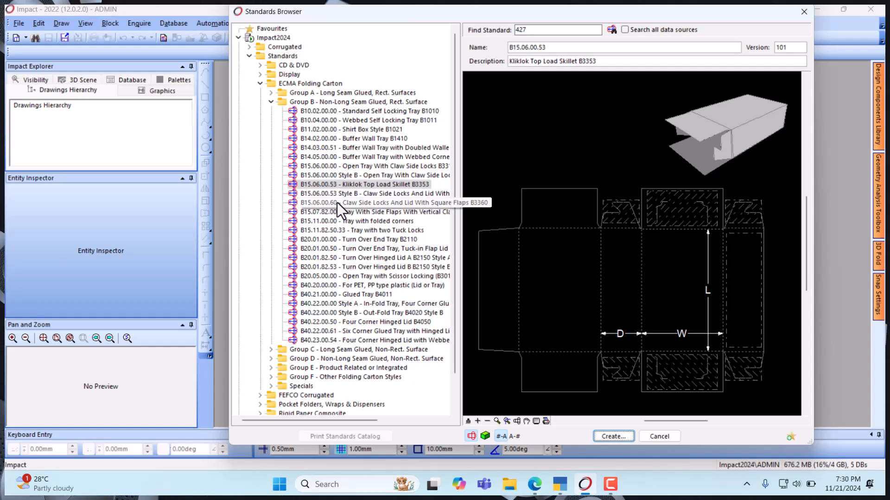
Preview several ECMA Group B tray and lid designs and select B15.06.00.60, Claw Side Locks And Lid With Square Flaps B3360.
click(361, 258)
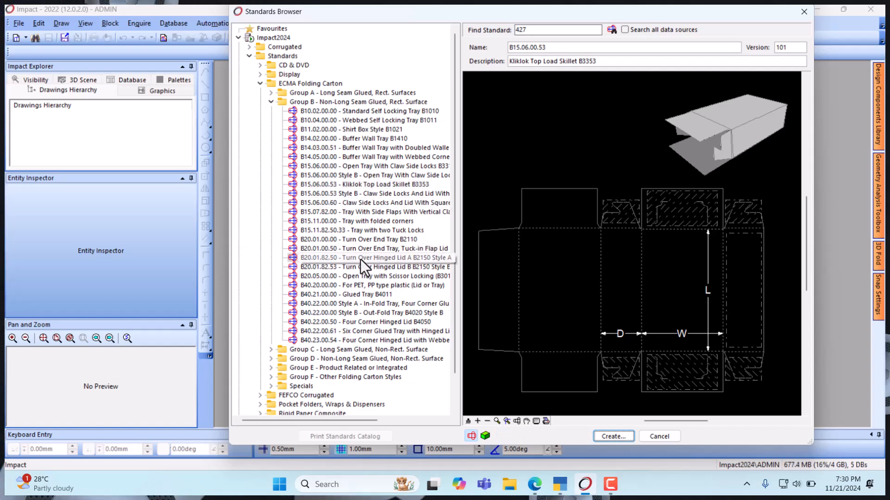
click(367, 287)
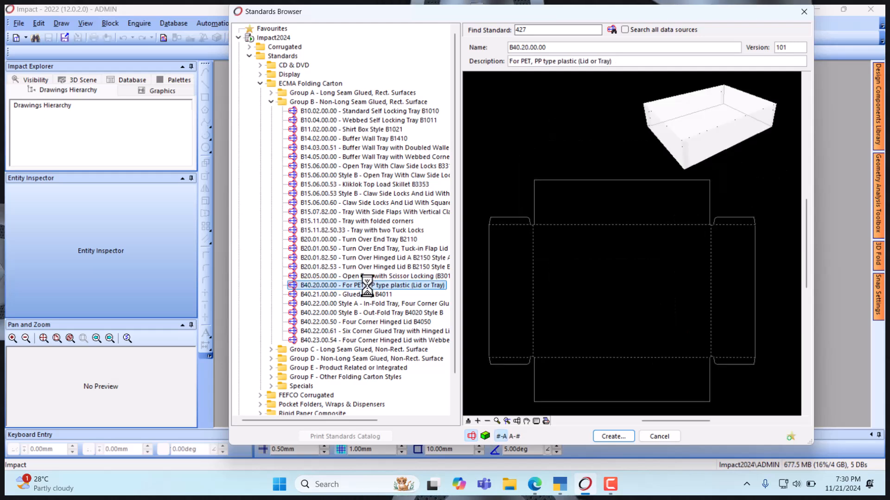
click(360, 277)
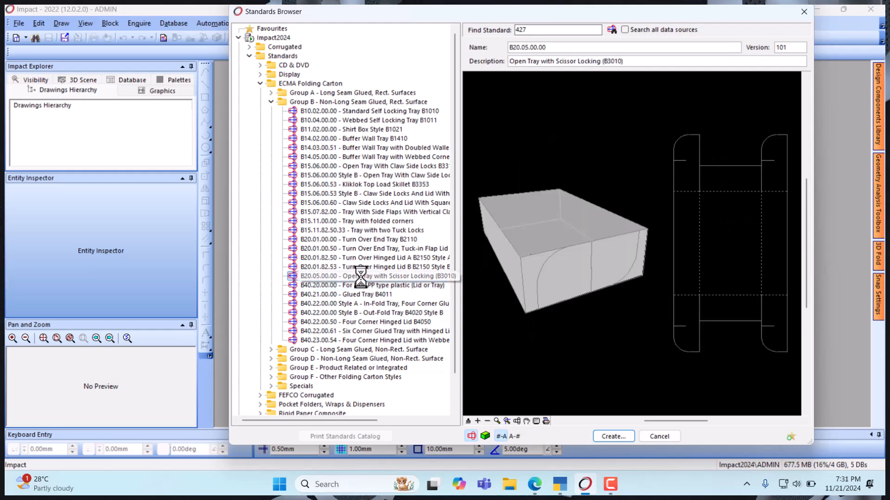
click(362, 322)
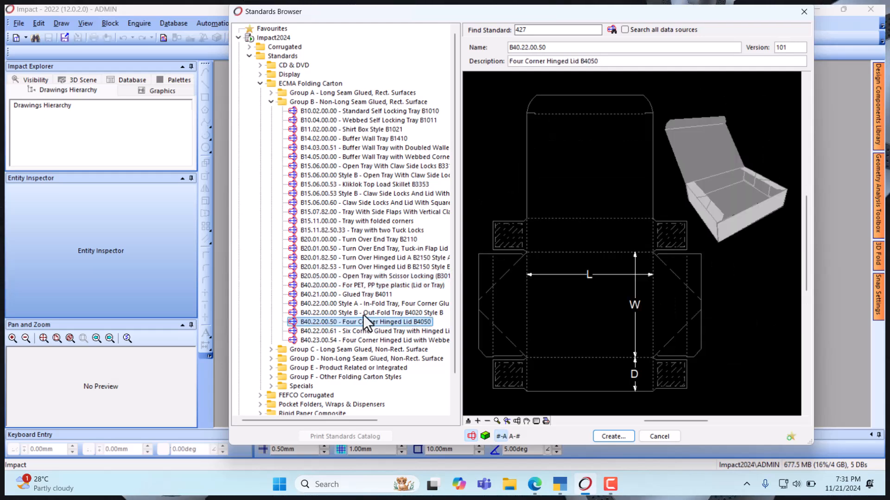
click(362, 312)
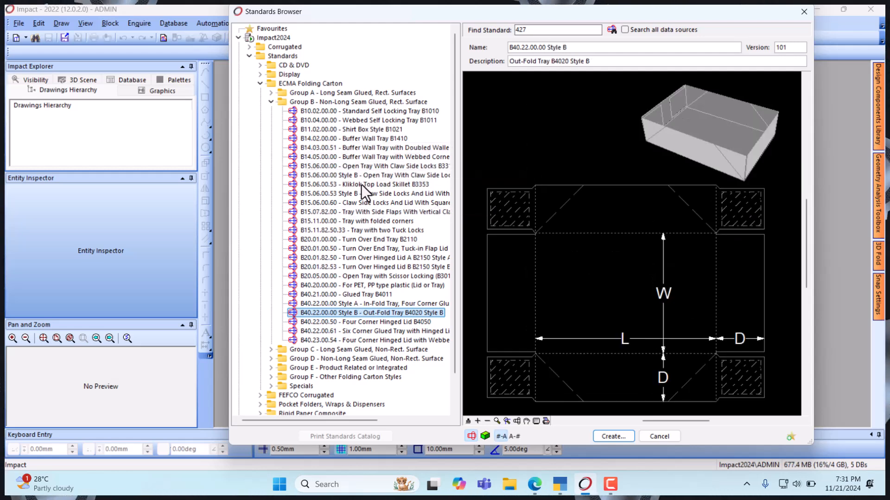
click(361, 202)
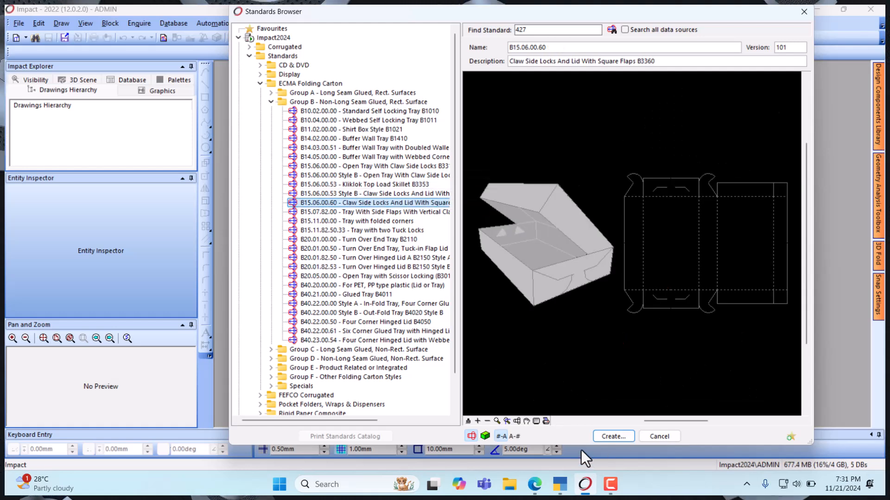
Preview the selected standard in 3D and start creating it with the 400µ/0.016 Folding Box Board material.
click(486, 436)
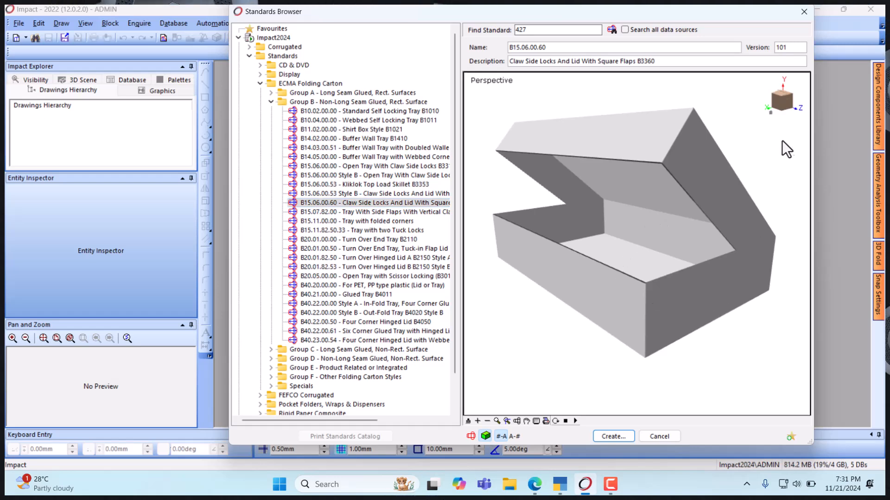
click(783, 105)
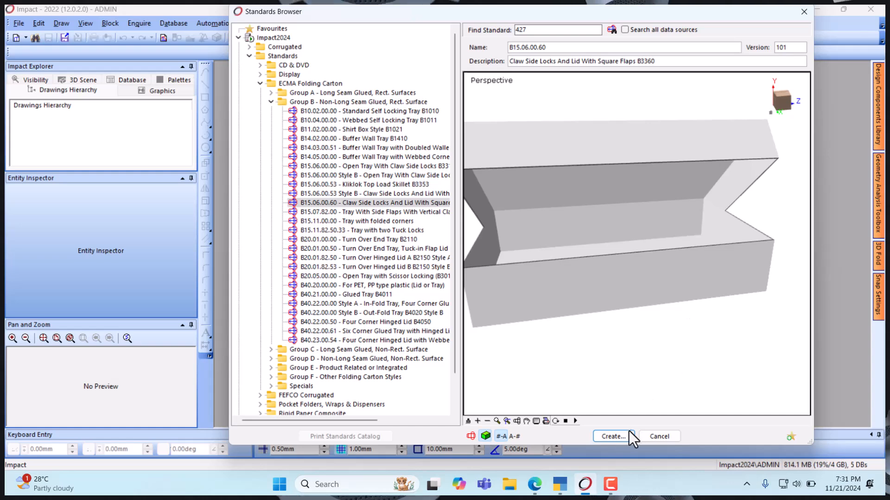
click(614, 438)
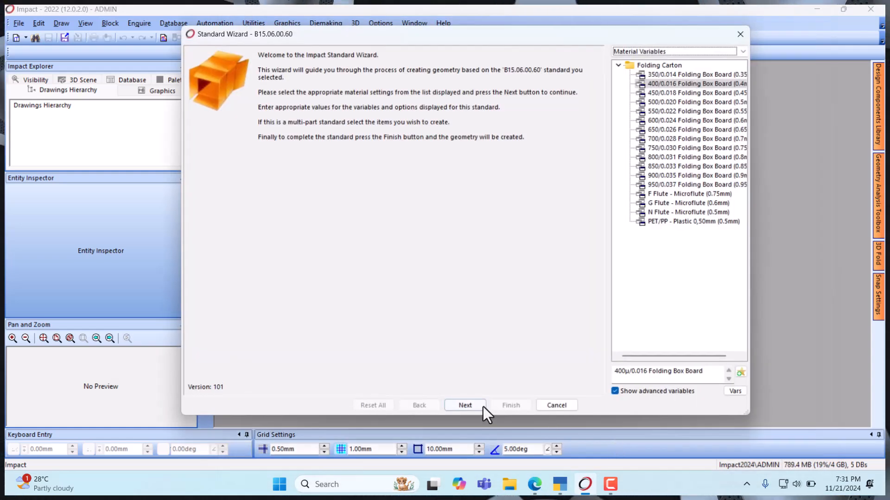
click(482, 406)
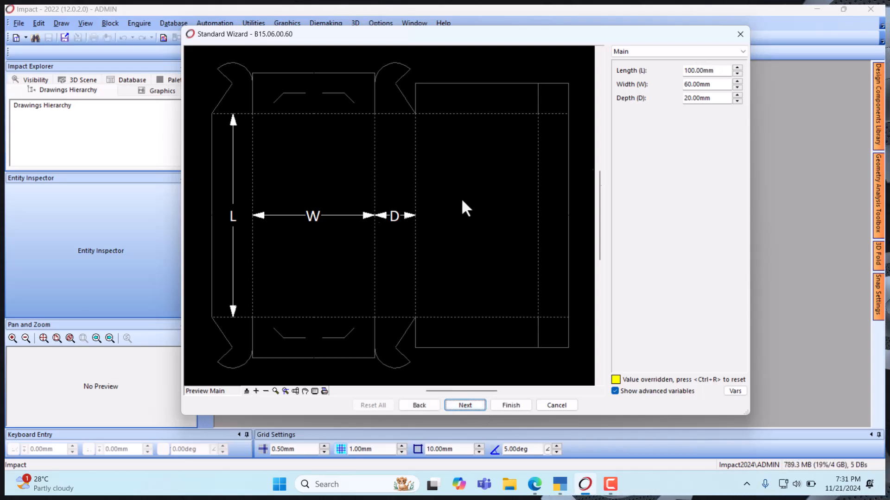
Set the carton's length to 250 mm, width to 165 mm and depth to 75 mm.
click(715, 70)
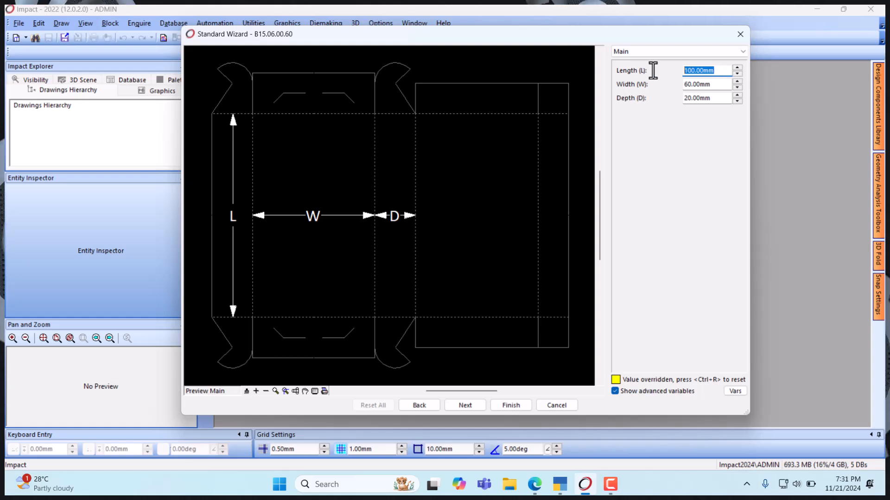
text(250)
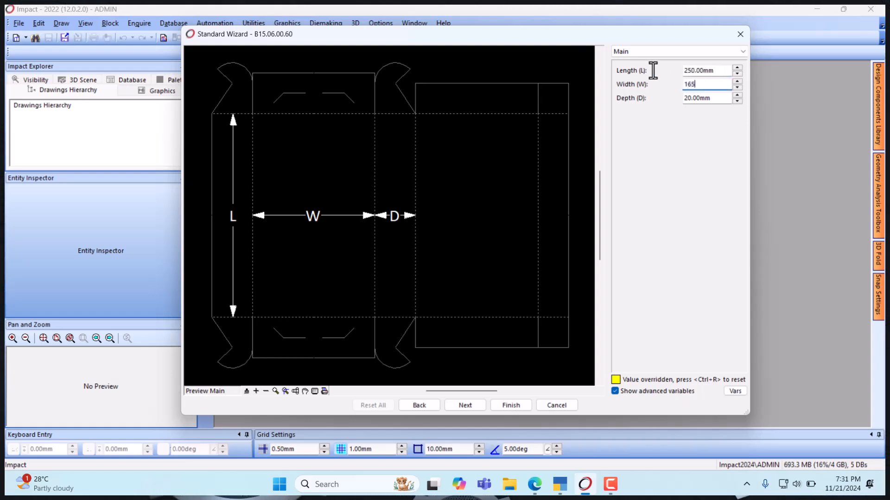
key(Tab)
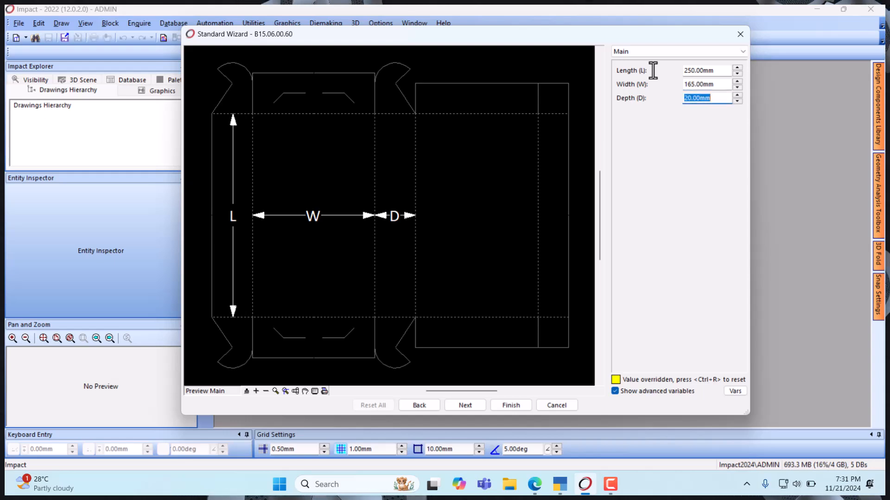
text(75)
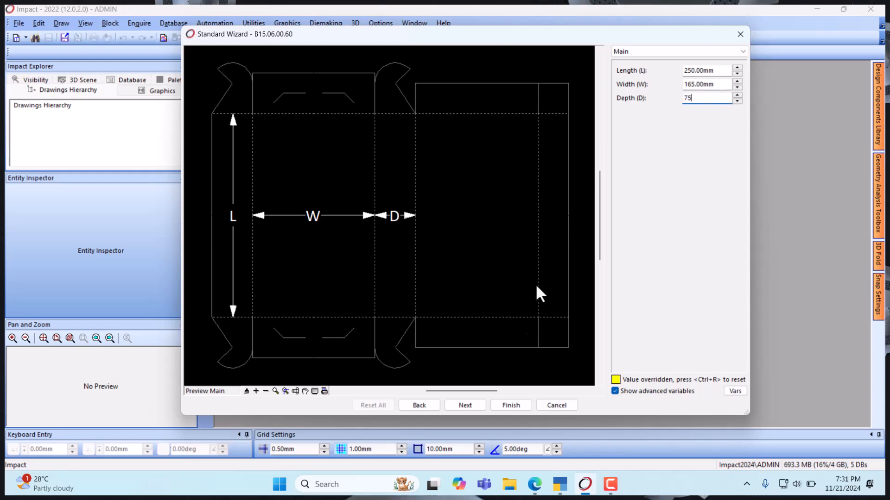
click(467, 408)
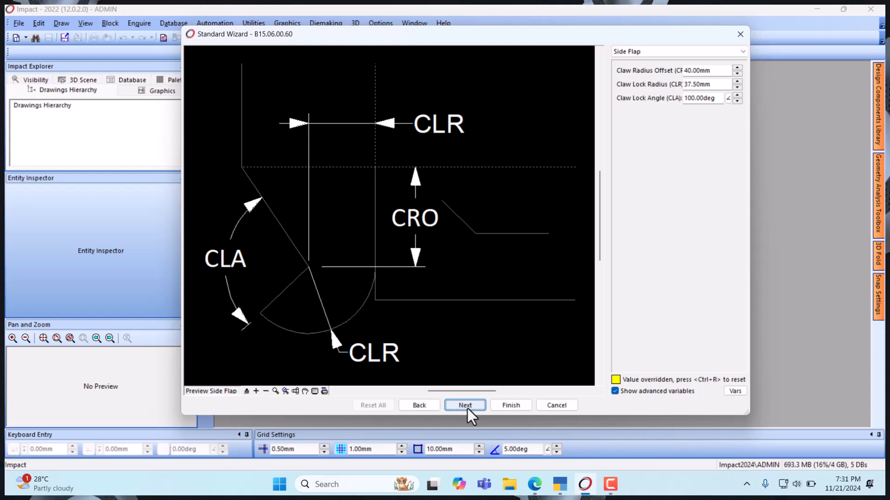
Keep the default side flap, lid, lock slit and geometry creation settings and generate the carton's flat layout.
click(467, 406)
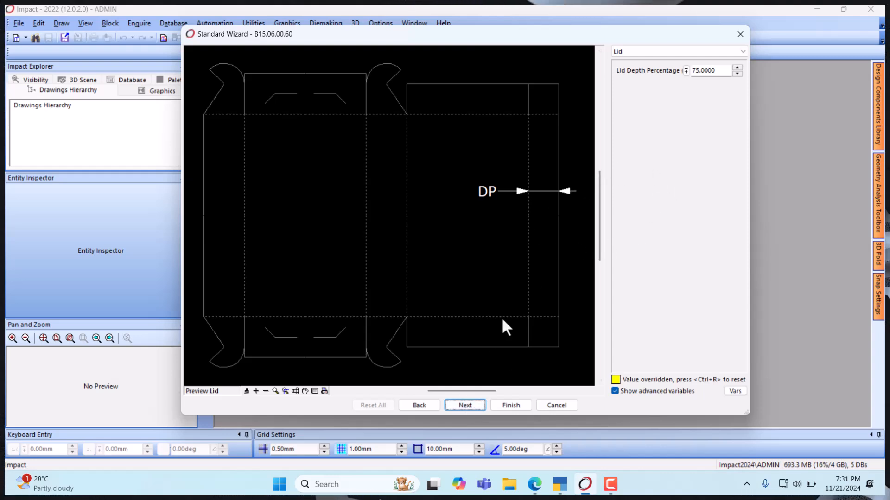
click(465, 406)
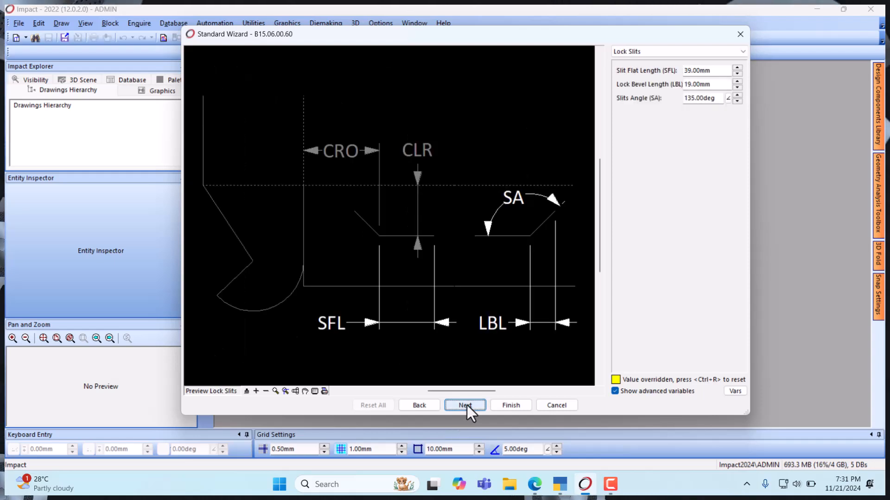
click(465, 405)
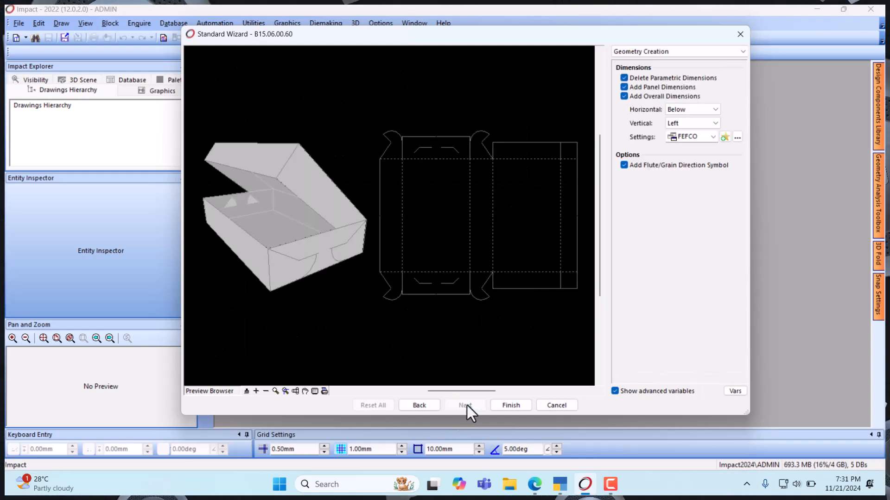
click(509, 406)
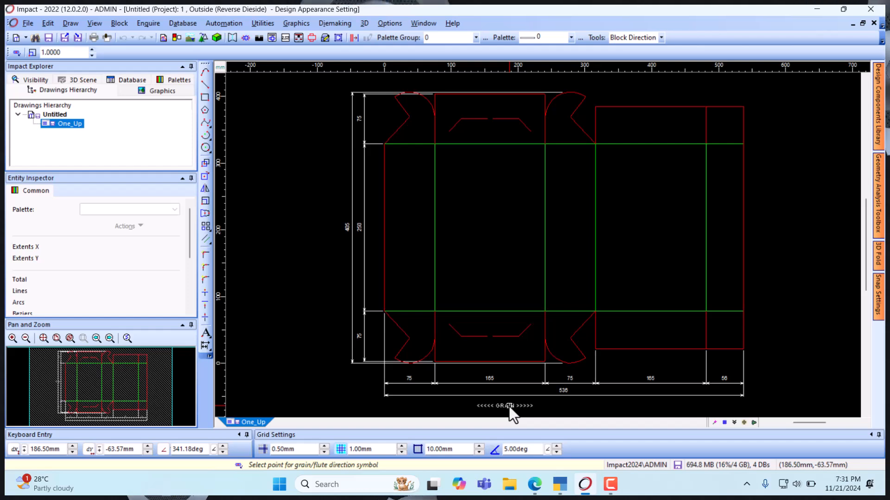
Start the 3D Viewer command on the flat layout and choose Carton - Folding Box Board as the board.
click(348, 151)
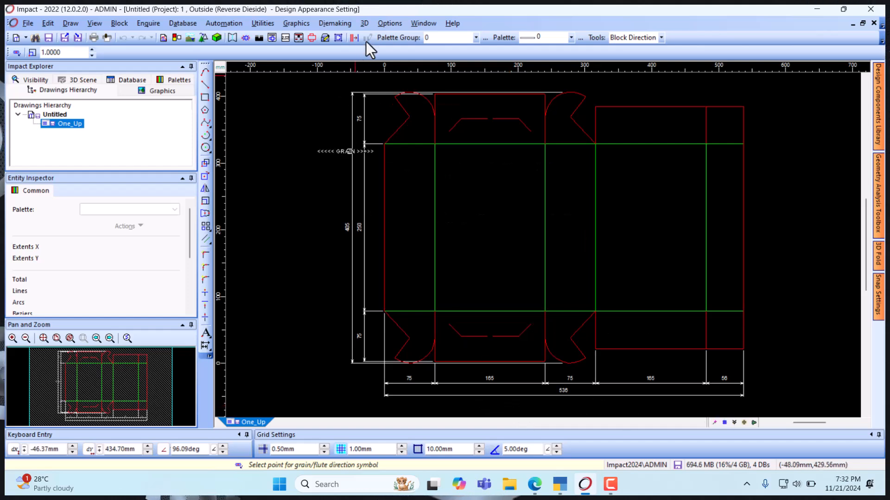
click(365, 23)
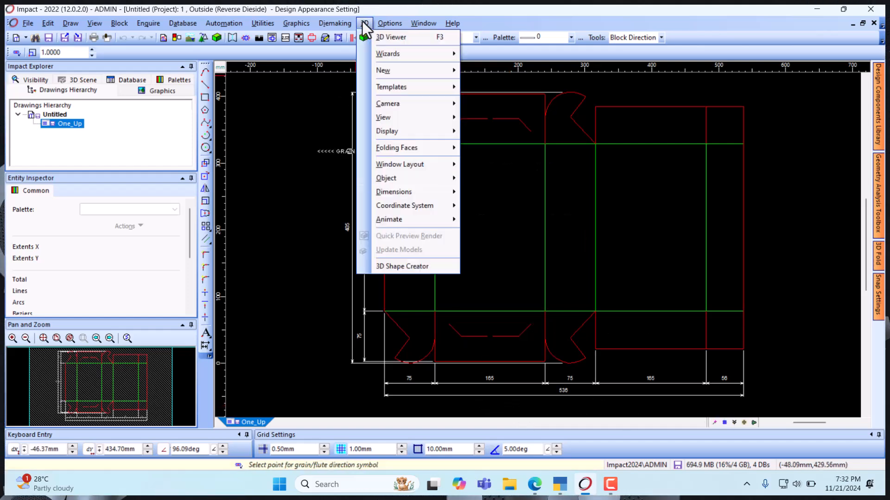
click(385, 37)
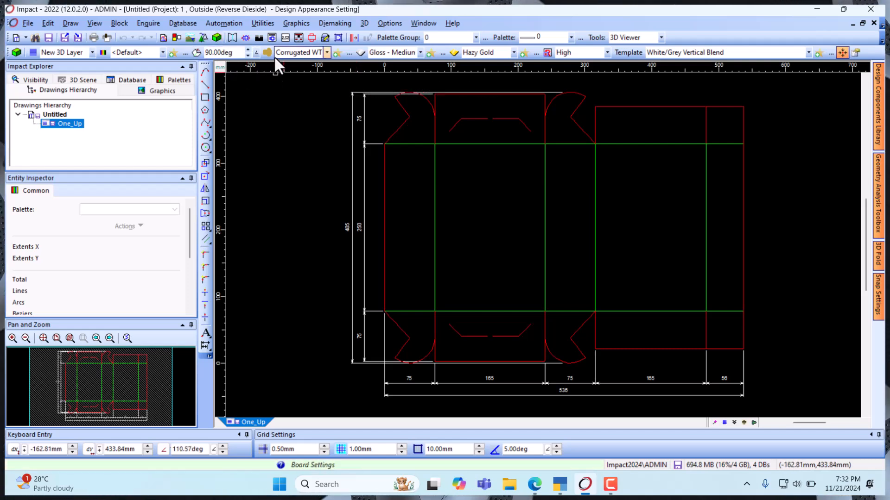
click(327, 52)
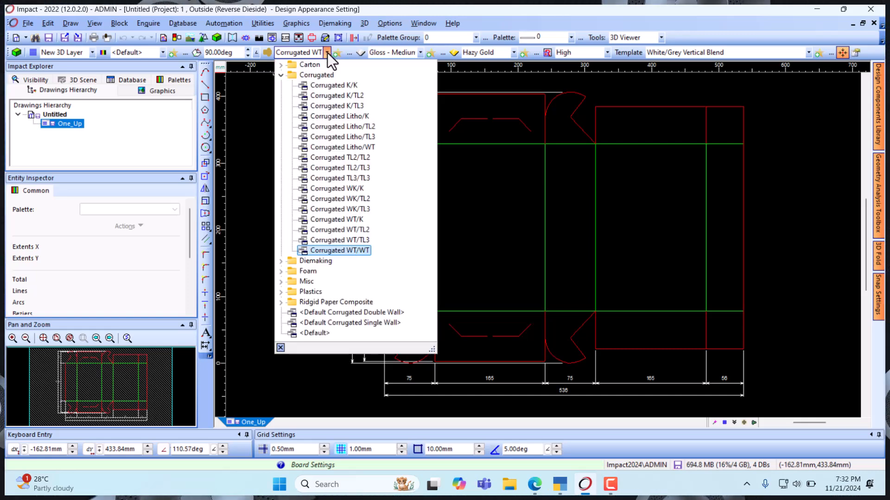
scroll(284, 69, up, 2)
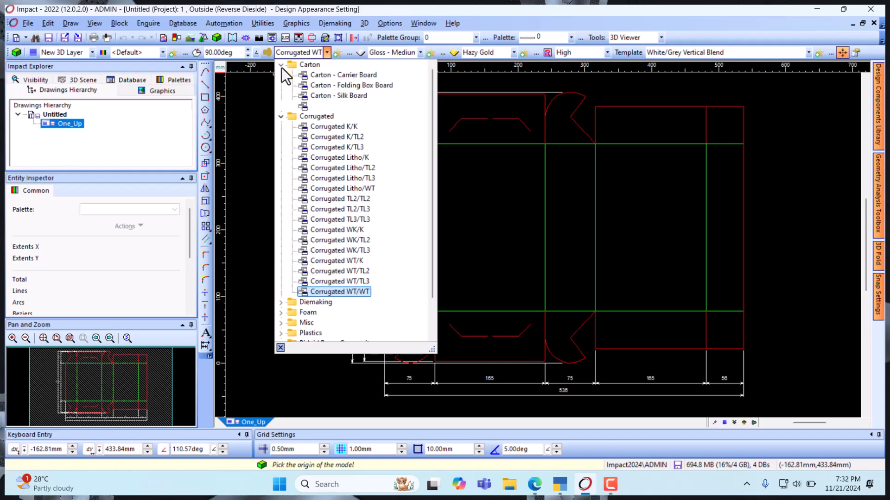
click(353, 85)
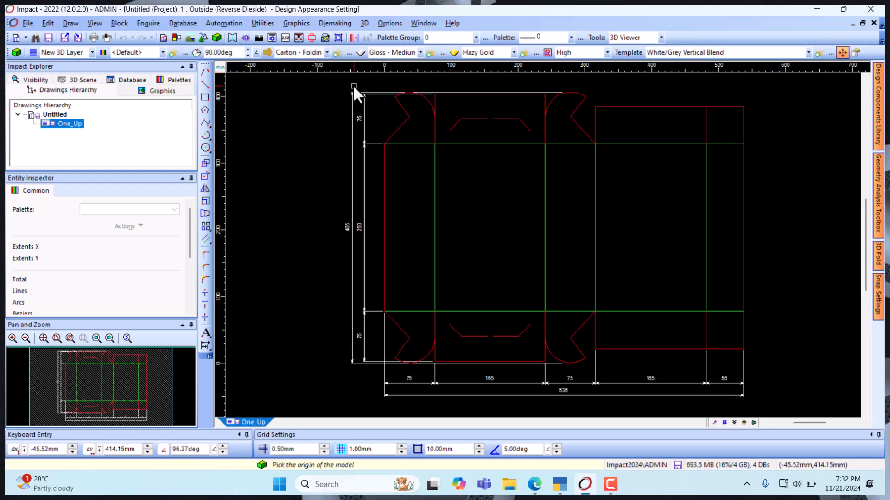
Choose the Gloss - UV finish and create the 3D model with its origin in the base panel, at about X 166, Y 185 mm.
click(419, 52)
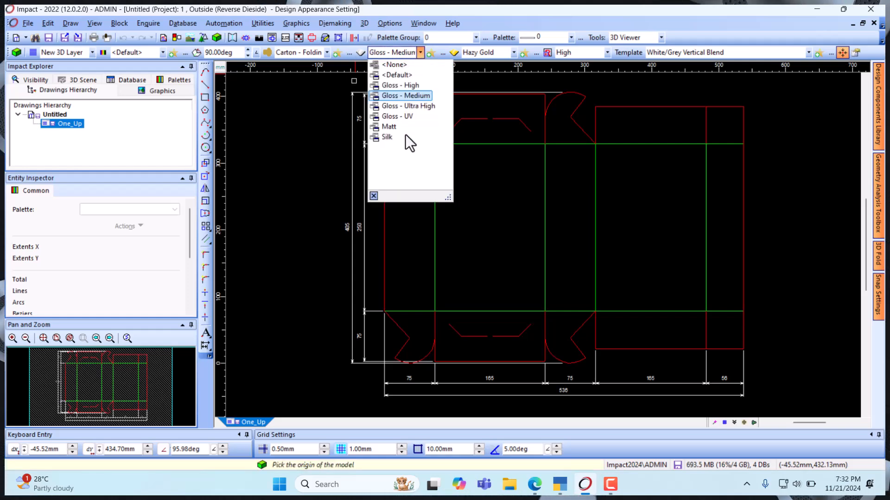
click(402, 115)
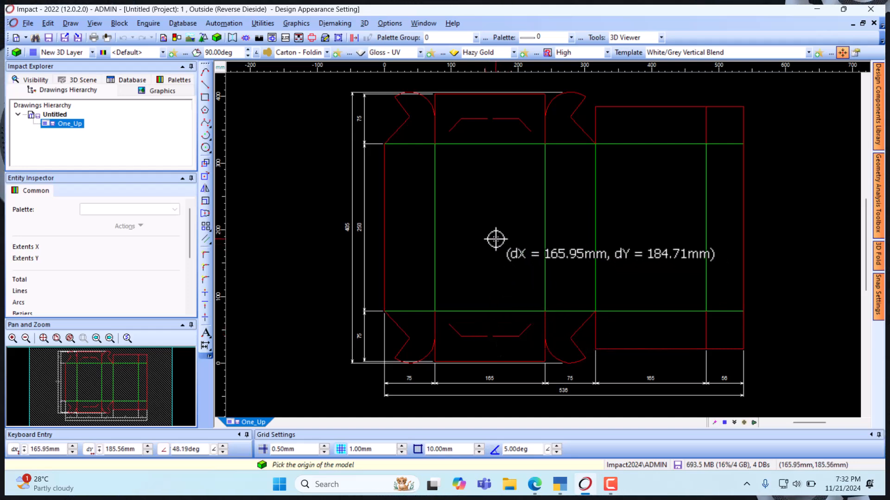
click(495, 239)
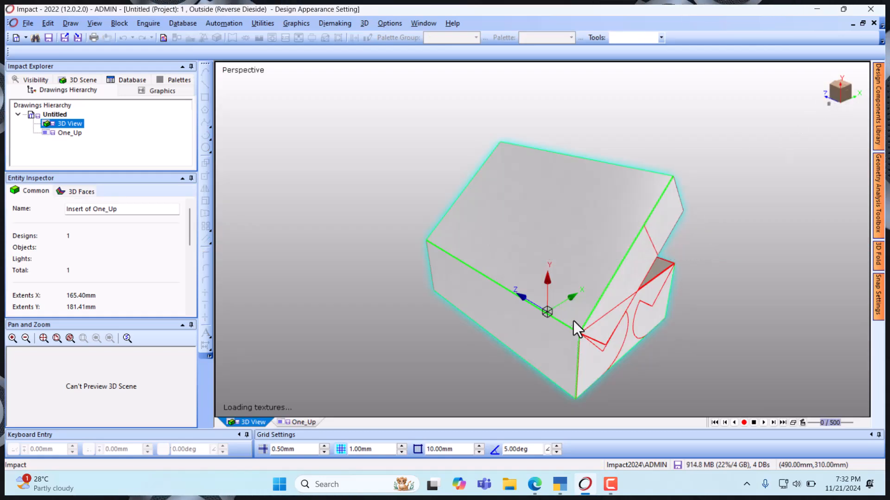
Move the folded carton model freehand away from its original place toward the back of the 3D scene.
drag(840, 88, 805, 84)
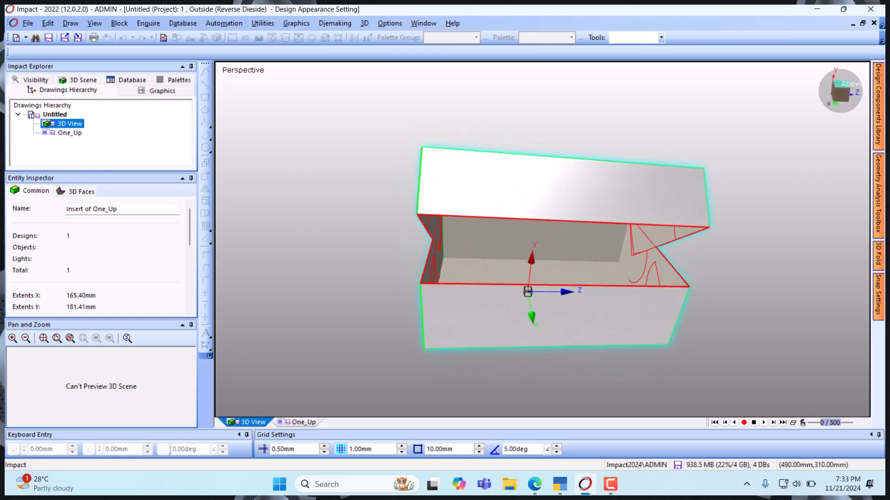
right_click(554, 234)
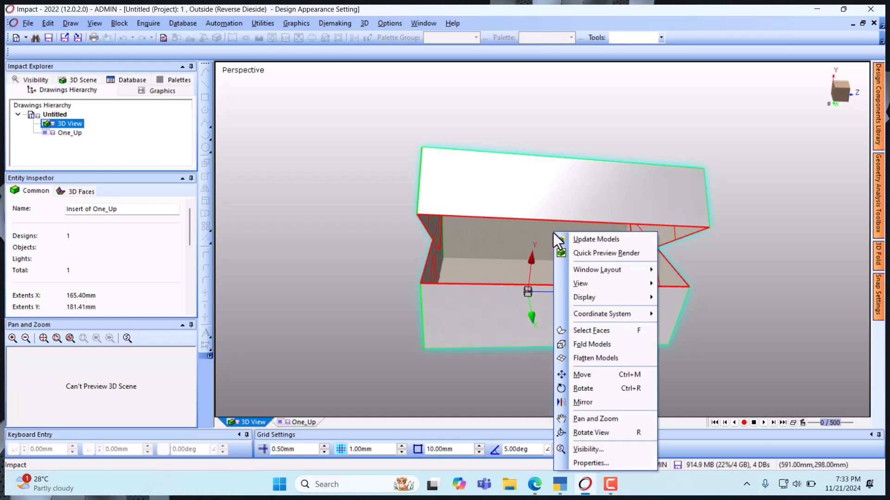
click(595, 375)
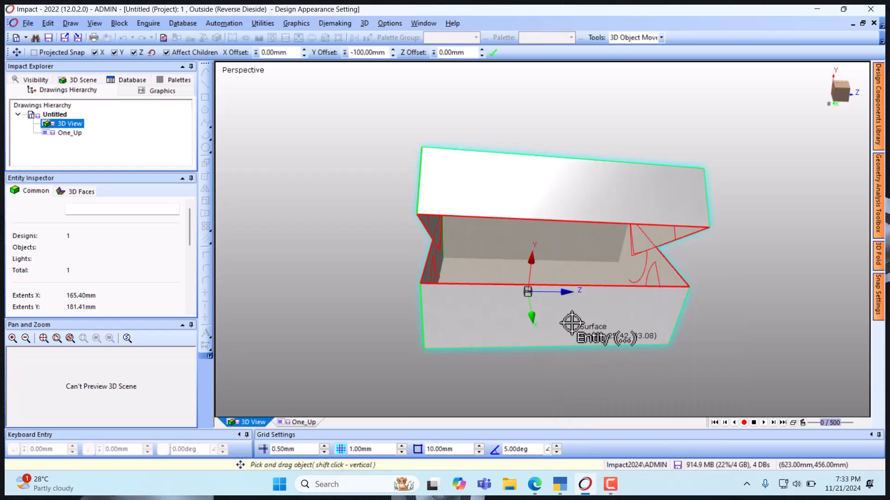
drag(585, 378, 664, 192)
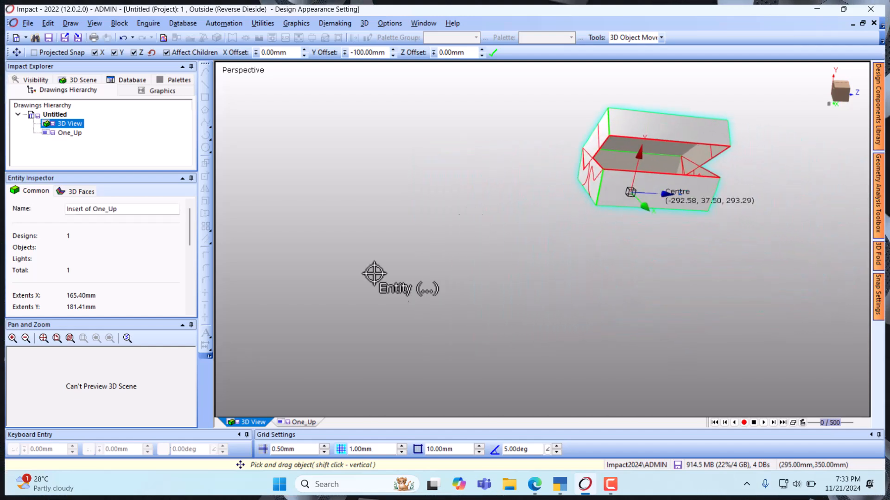
Return to the One_Up flat layout, start the 3D Viewer command and choose Corrugated TL3/TL3 as the board.
click(297, 422)
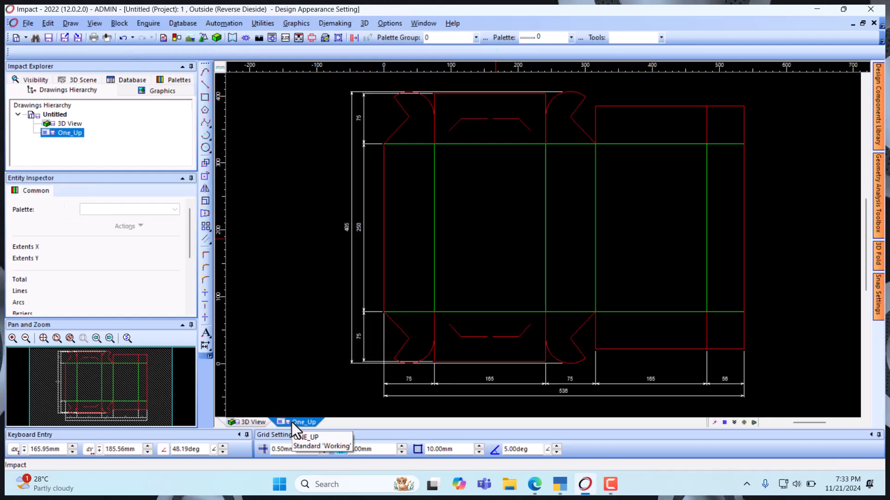
click(364, 23)
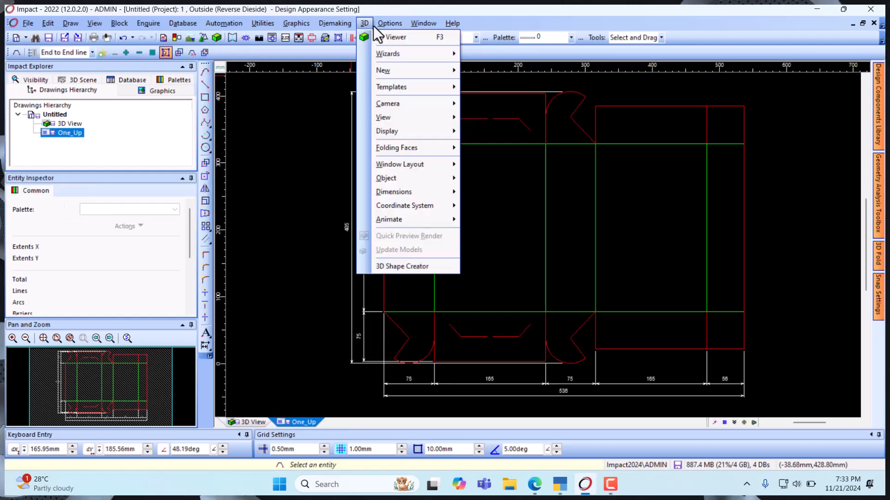
click(373, 39)
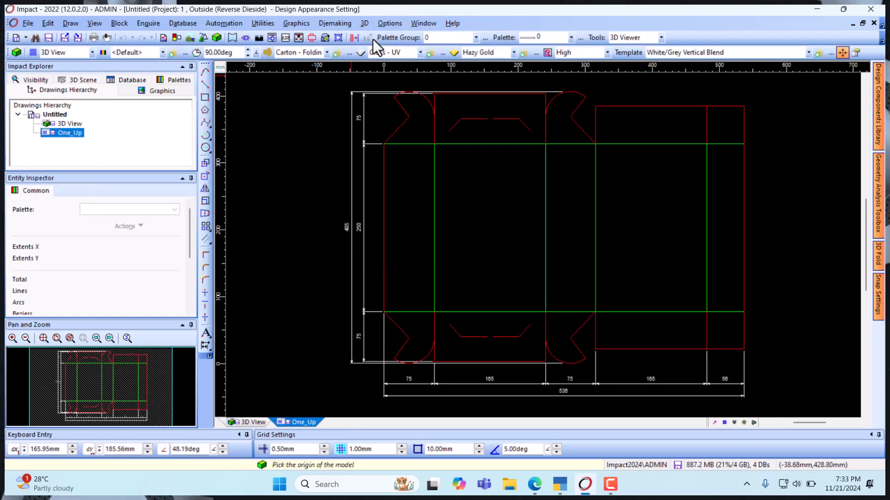
click(326, 52)
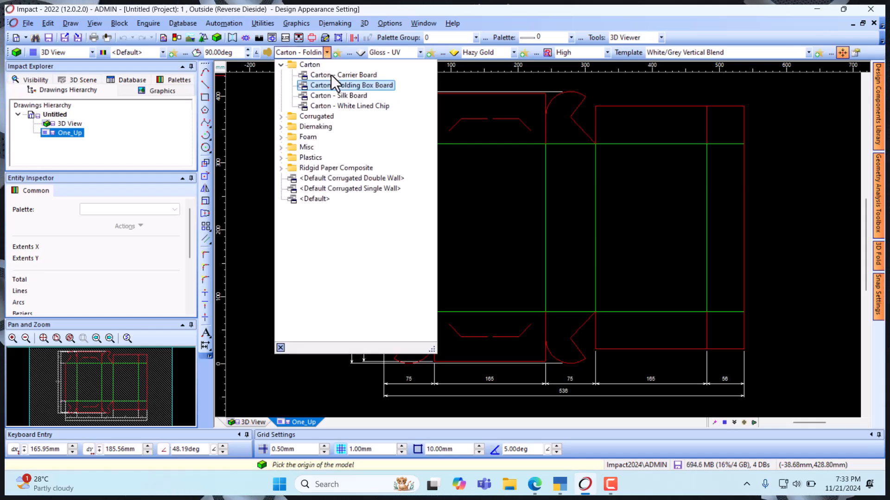
click(279, 137)
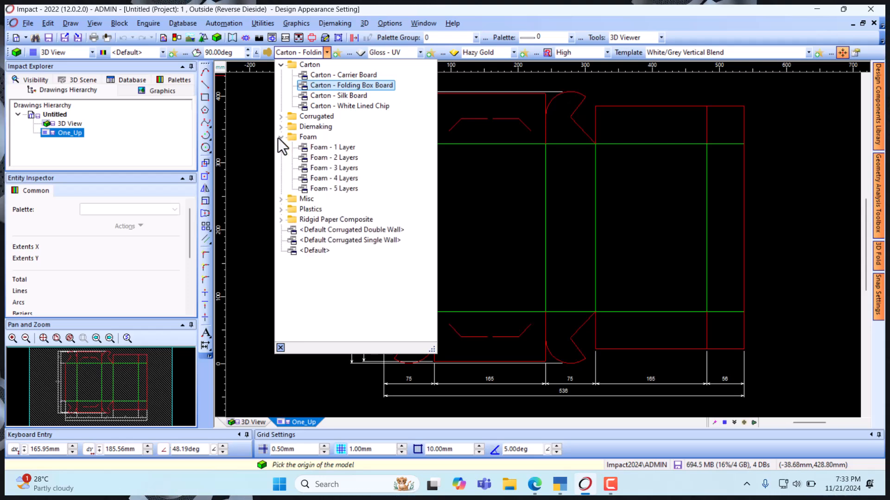
click(281, 116)
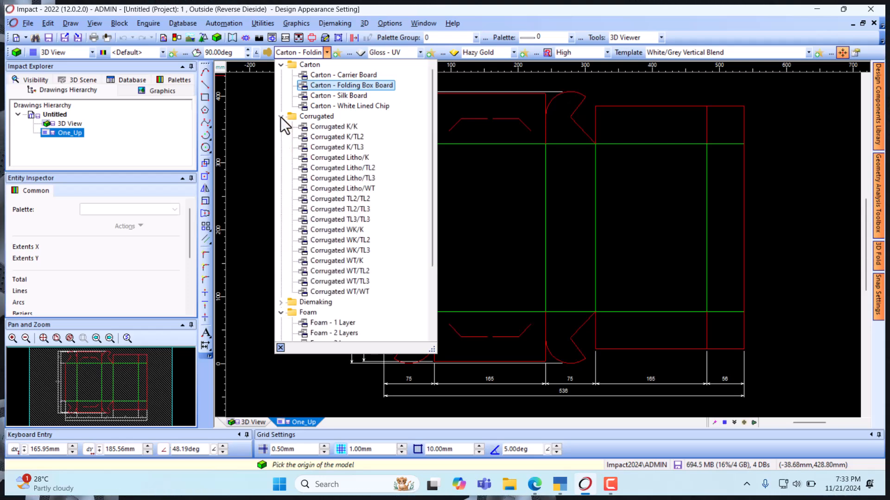
click(351, 221)
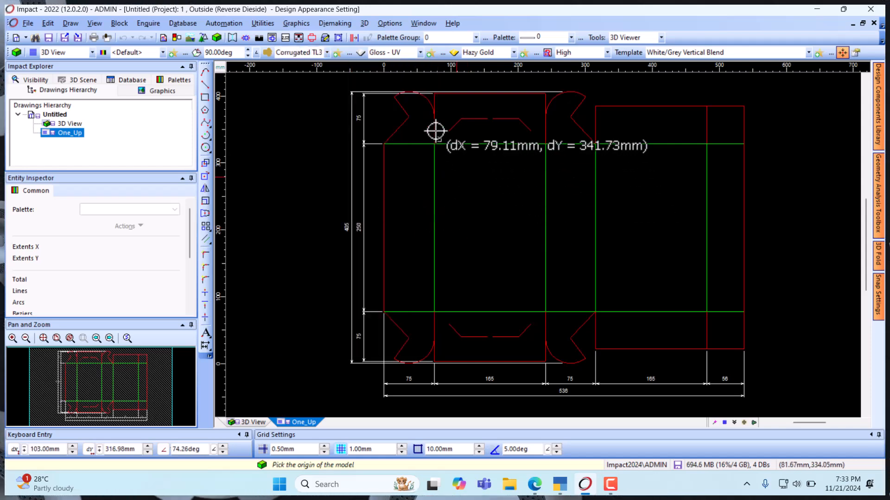
Set the varnish to Matt and the foil to Barely Blue for the second 3D model.
click(420, 53)
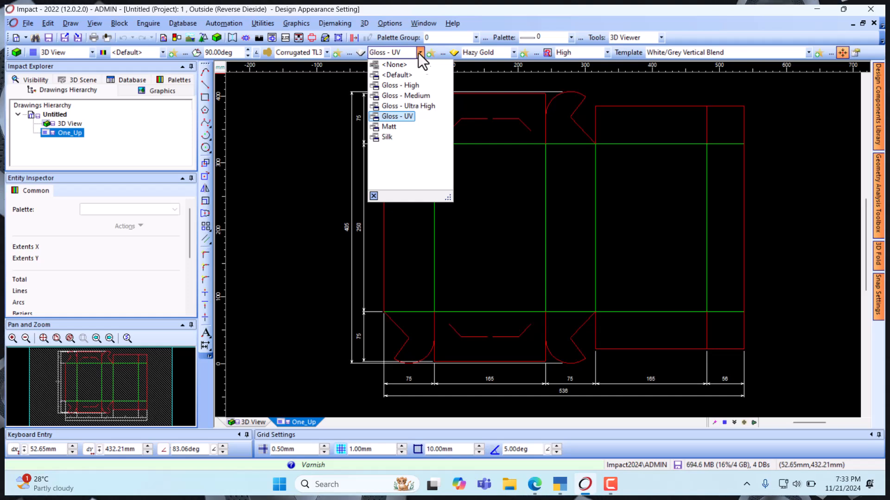
click(390, 126)
click(514, 53)
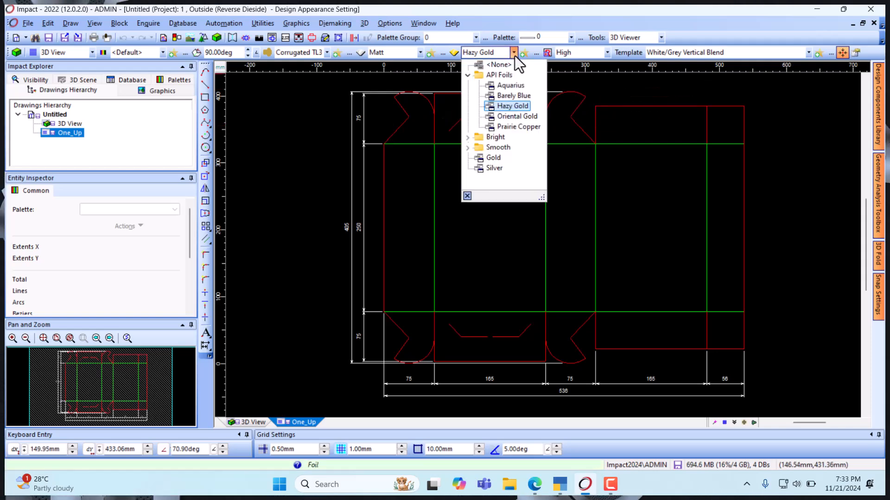
click(511, 95)
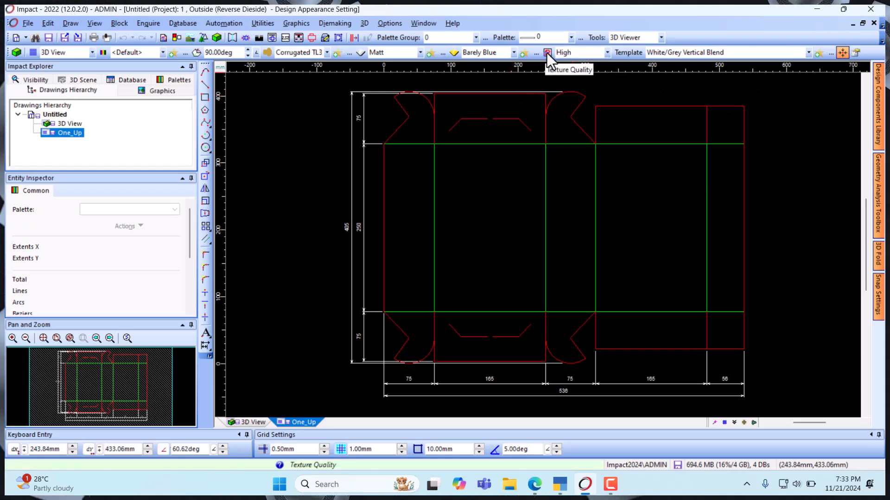
Set the texture quality to Very High and create the 3D model with its origin in the base panel.
click(606, 55)
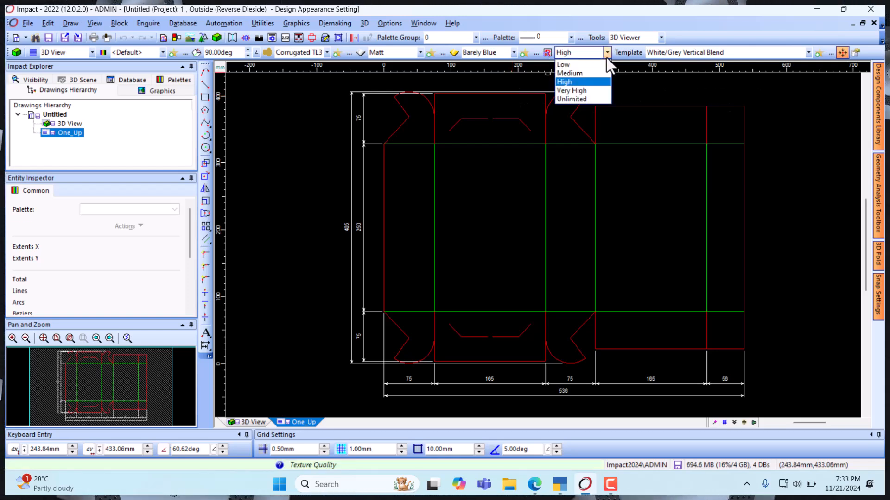
click(579, 90)
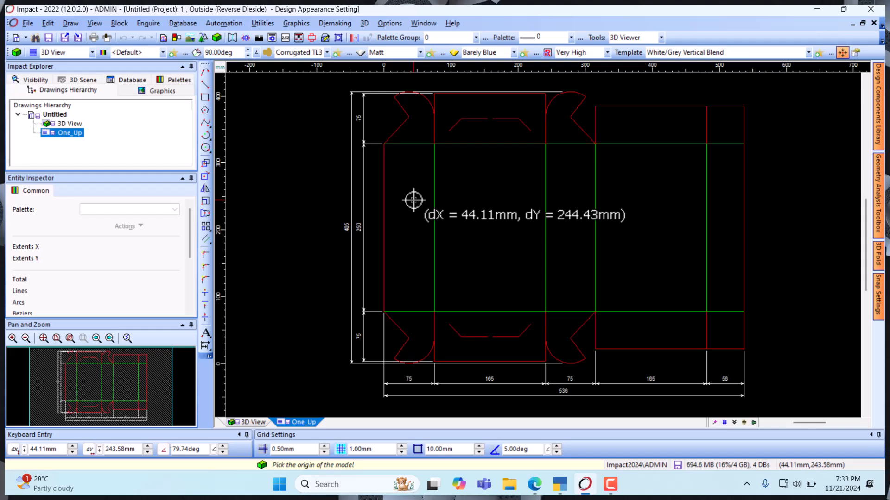
click(461, 217)
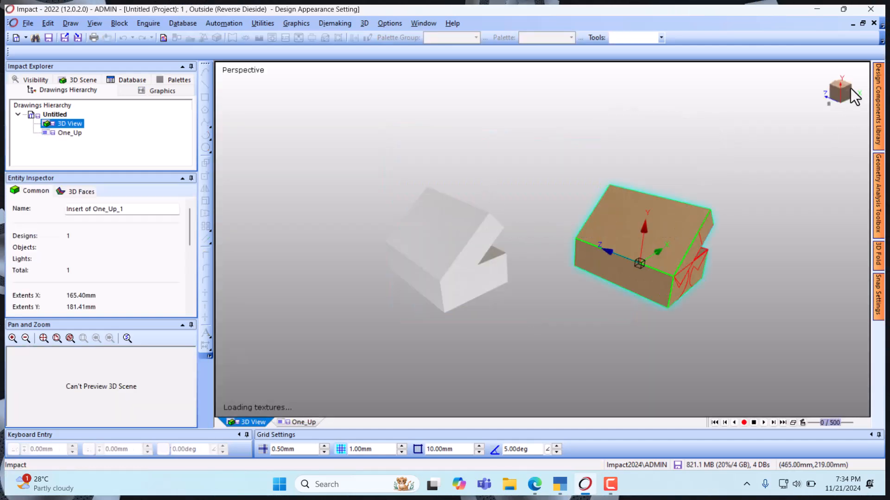
Move the brown corrugated carton freehand away from the white carton toward the front of the 3D scene.
drag(839, 89, 772, 84)
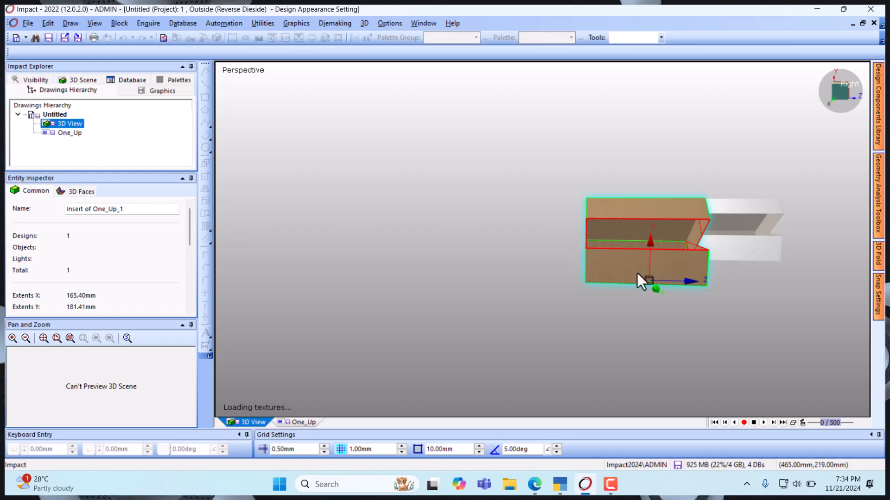
right_click(623, 238)
click(643, 160)
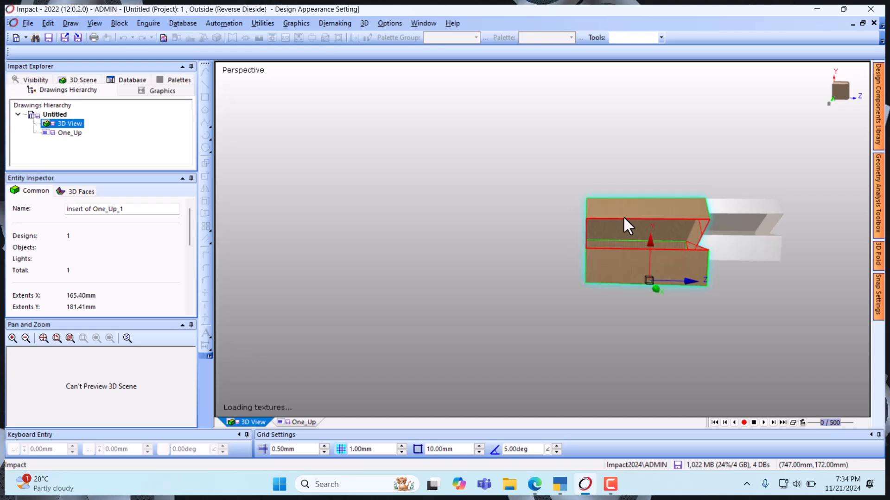
right_click(624, 217)
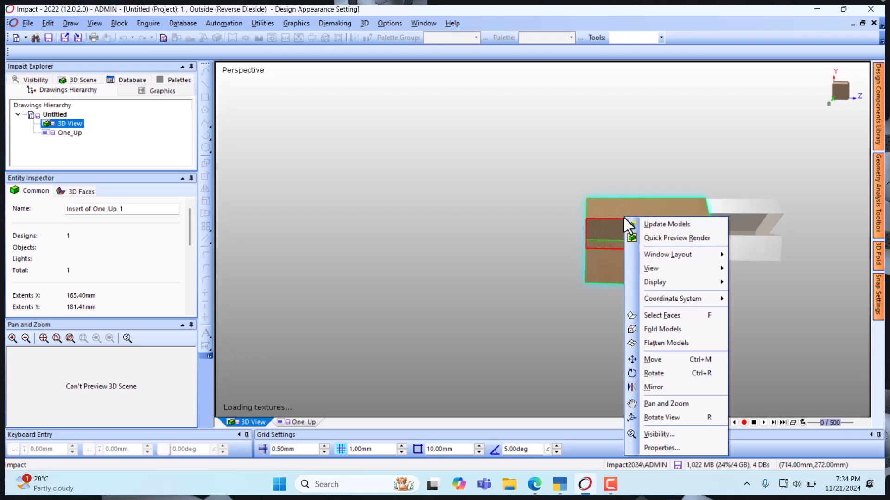
click(664, 358)
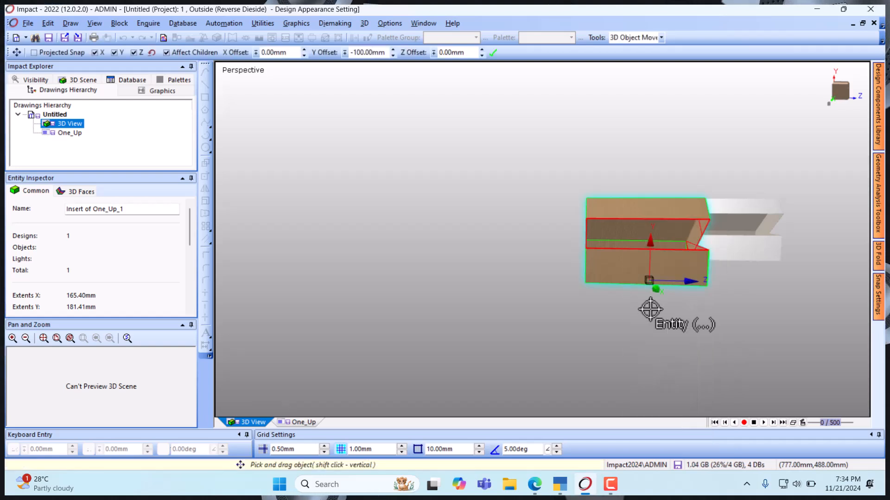
drag(624, 271, 405, 281)
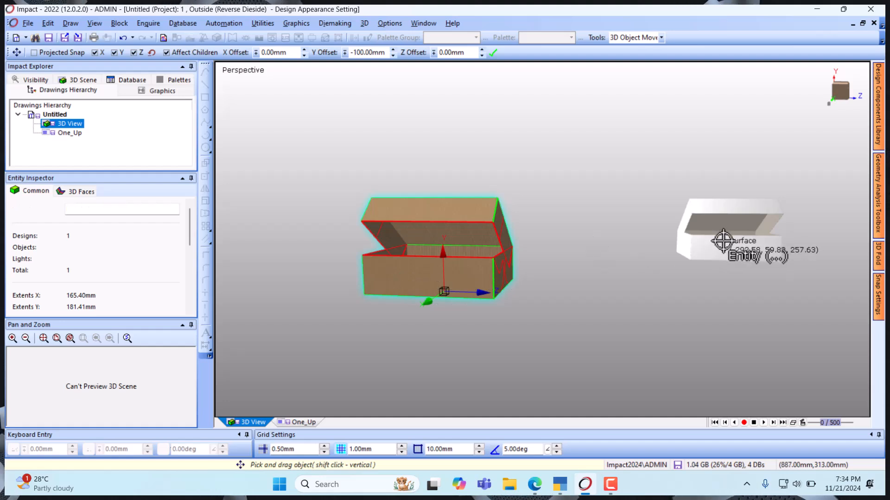
Move the white carton freehand forward so it stands beside the brown corrugated carton, and check the arrangement from above and in perspective.
drag(723, 241, 658, 212)
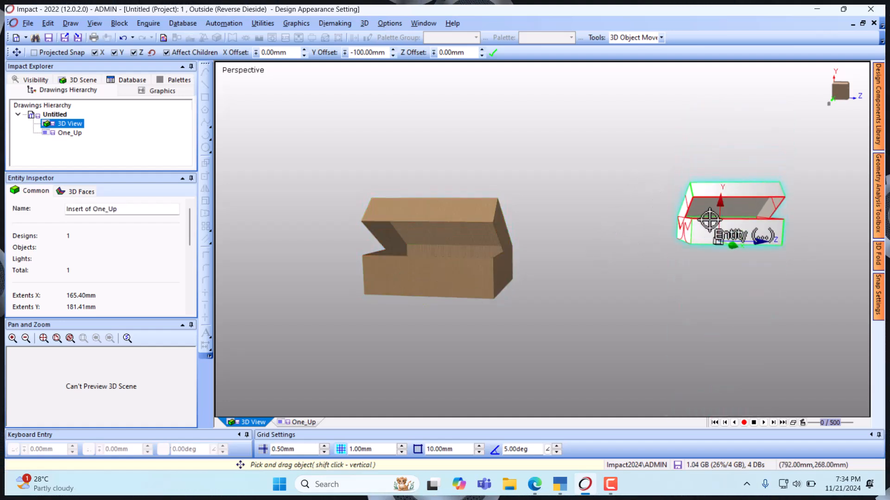
right_click(756, 225)
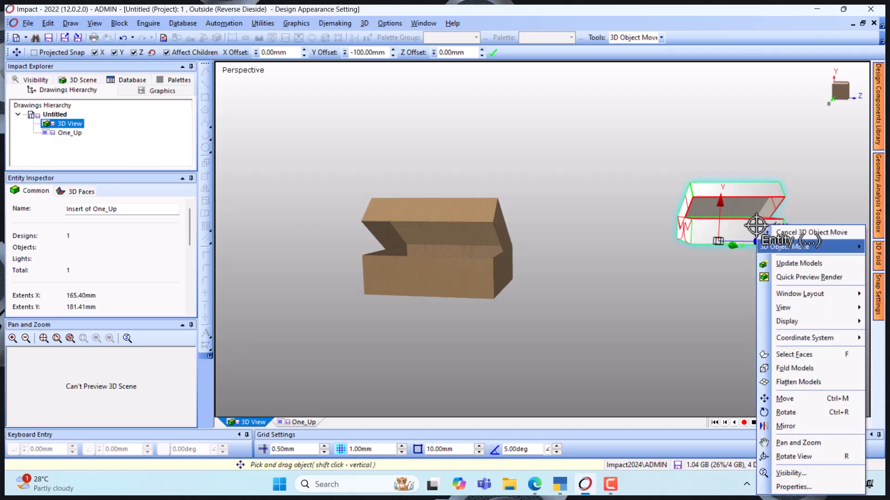
click(804, 399)
drag(736, 224, 667, 237)
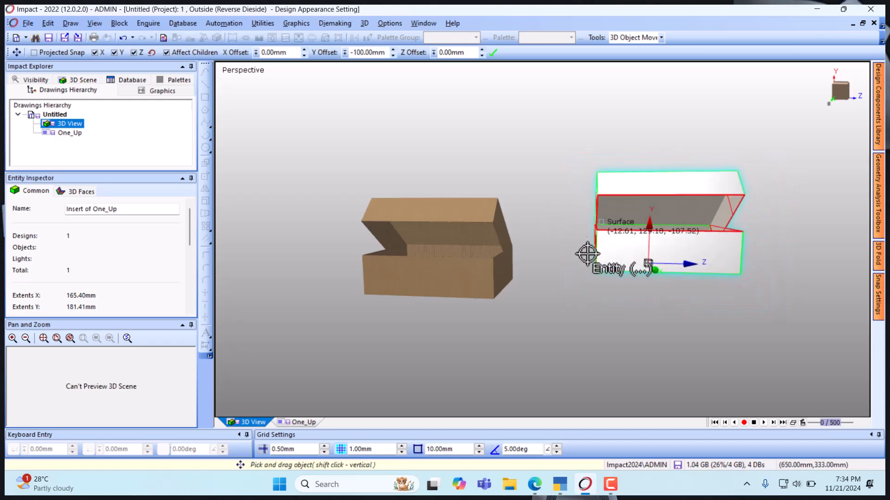
click(838, 84)
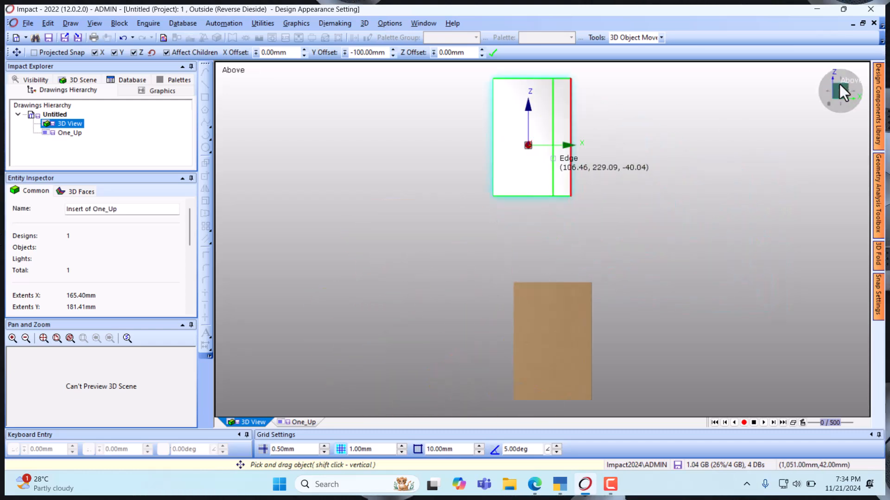
drag(838, 85, 808, 83)
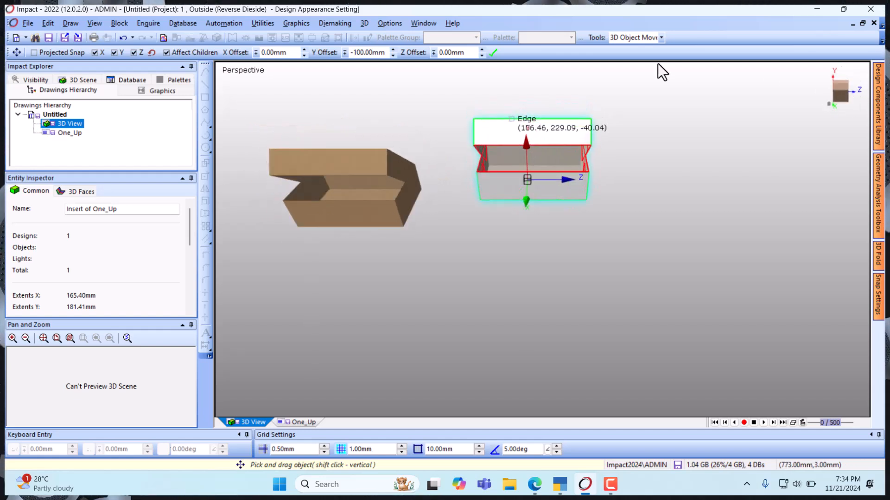